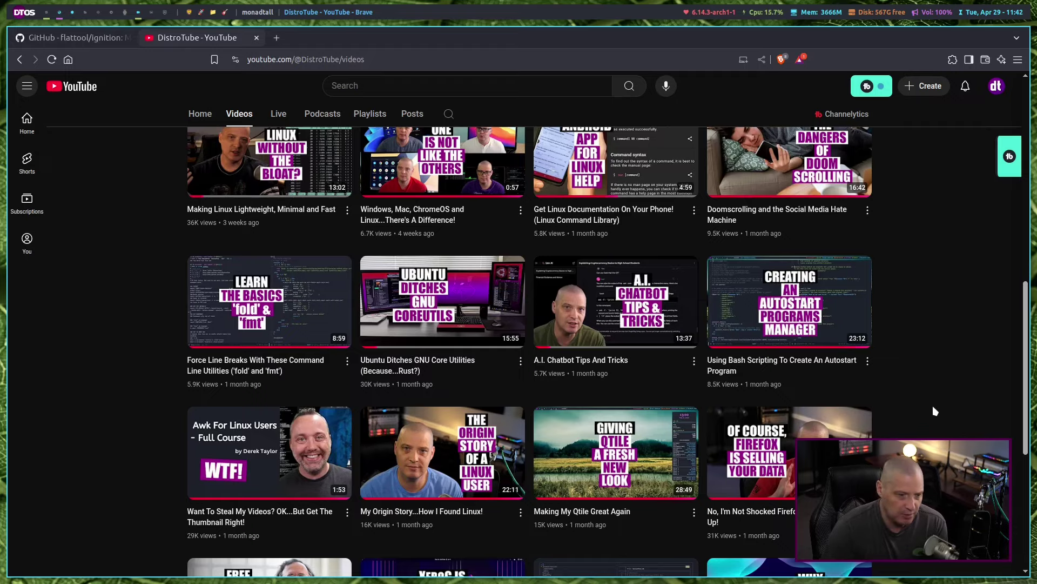
Step: Run the ./auto script in the terminal, view its prompt for adding a program to autostart, and close the terminal
key(super+3)
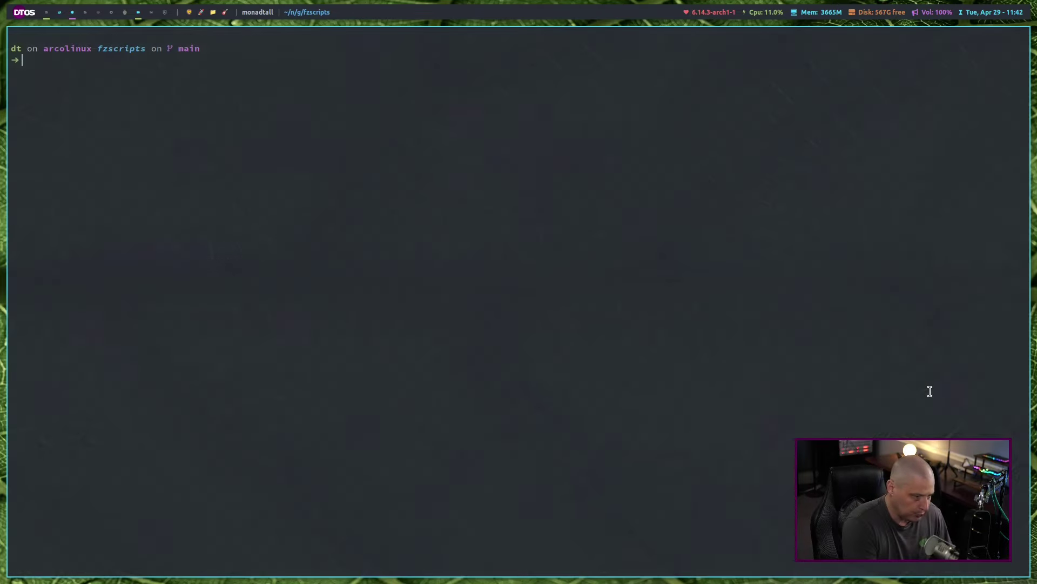
text(./au)
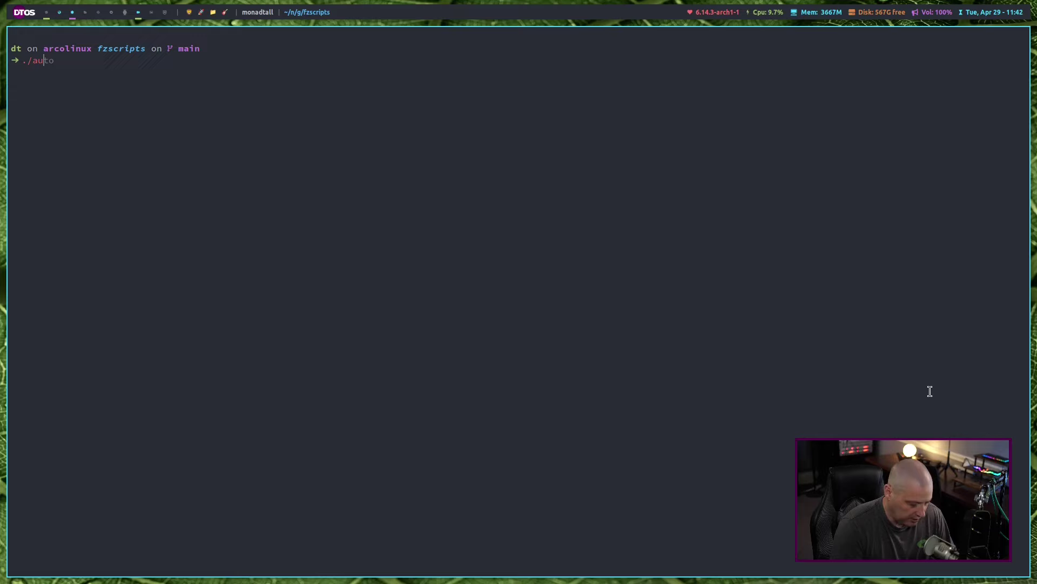
key(Right)
key(Return)
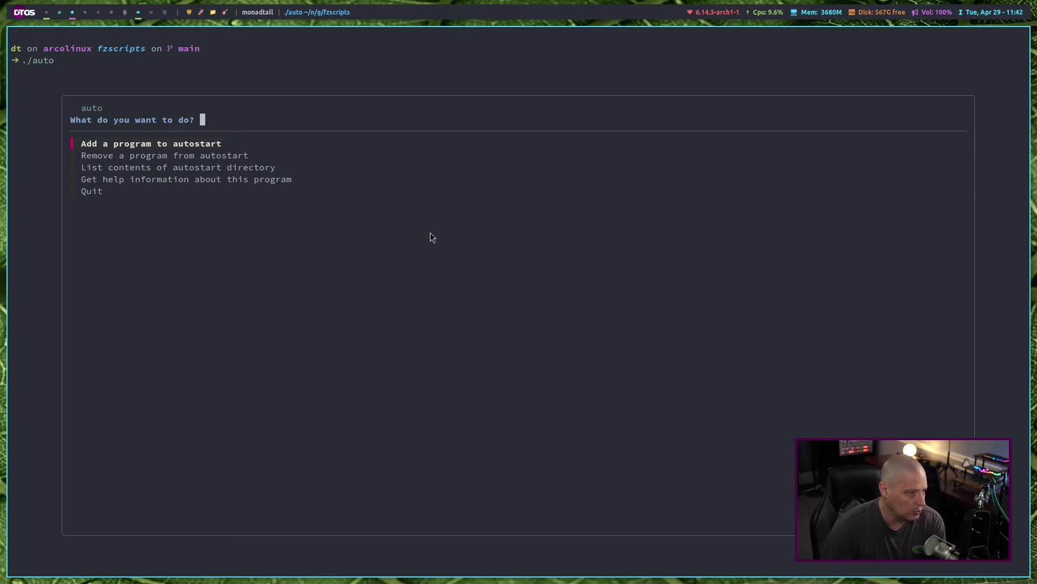
key(Return)
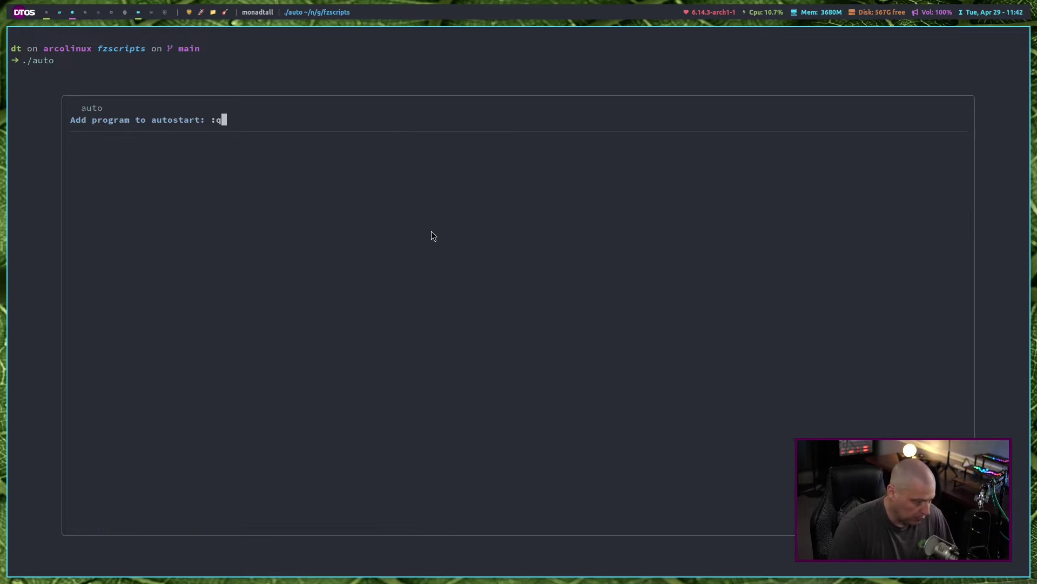
key(Escape)
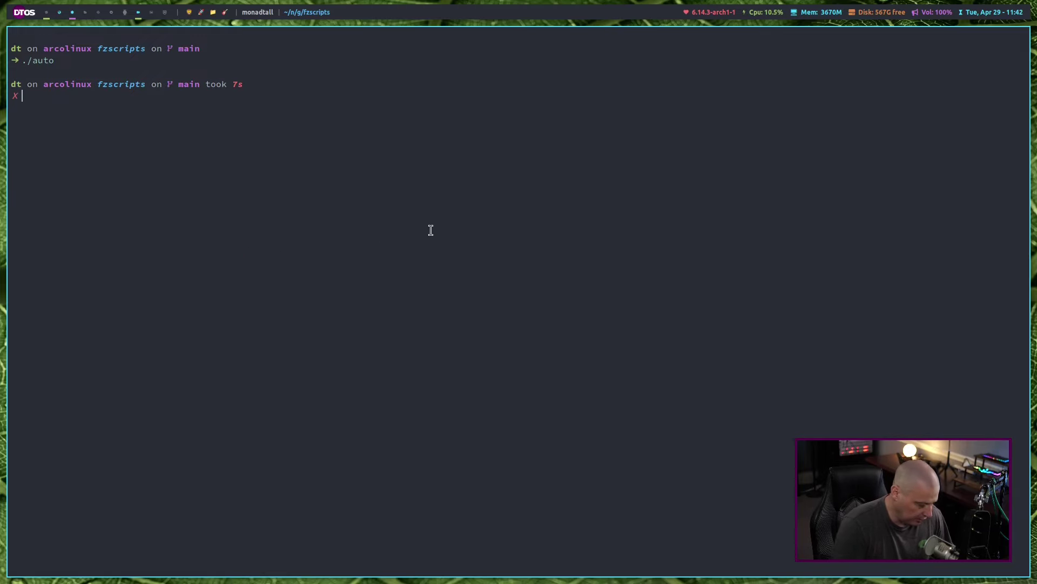
key(super+shift+c)
Step: Return to the Brave browser and examine the flattool/ignition GitHub repository, including its file list, README and app screenshot
key(super+2)
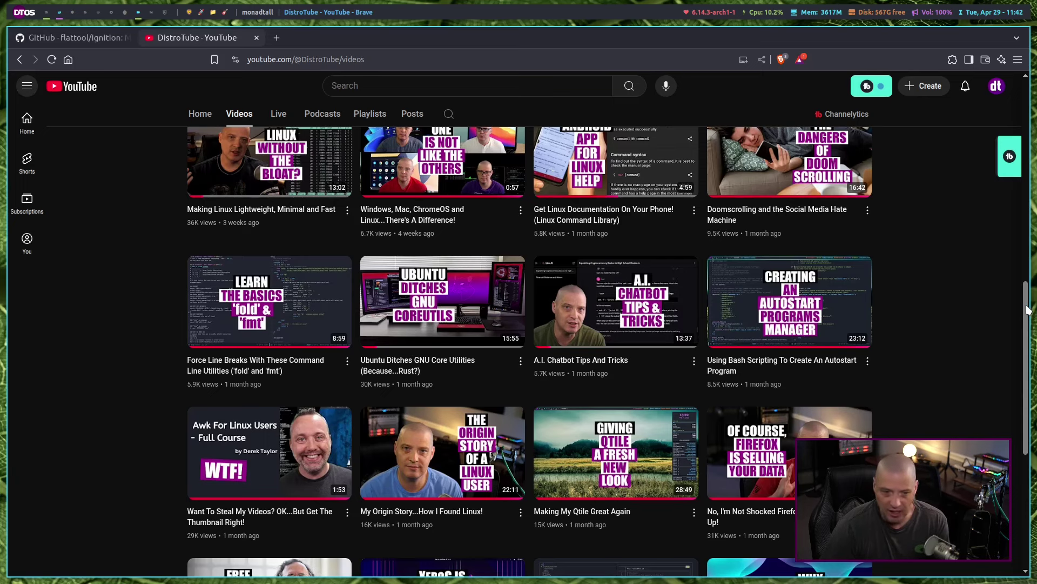
key(Home)
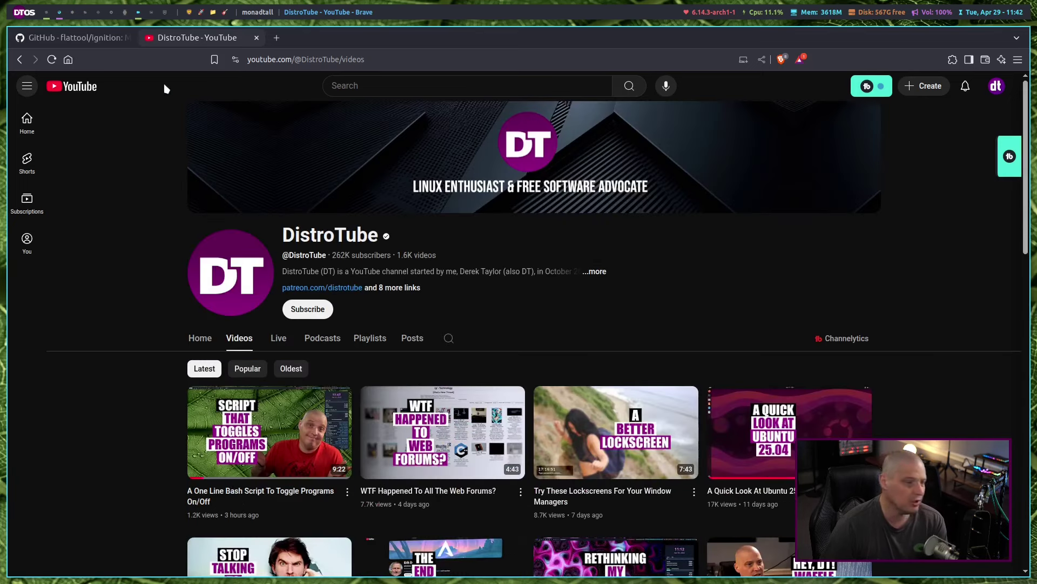
click(90, 39)
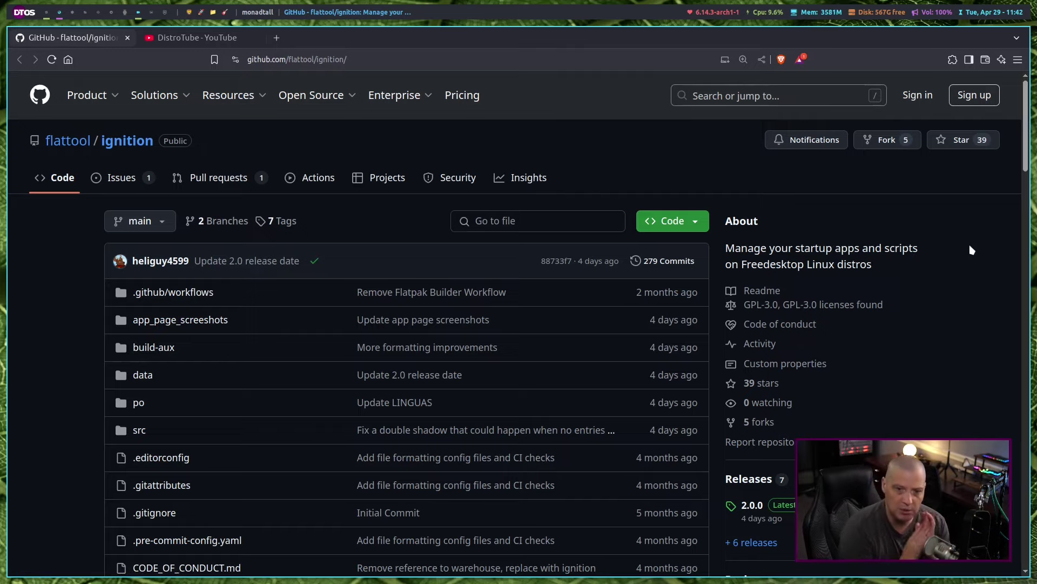
scroll(922, 191, down, 12)
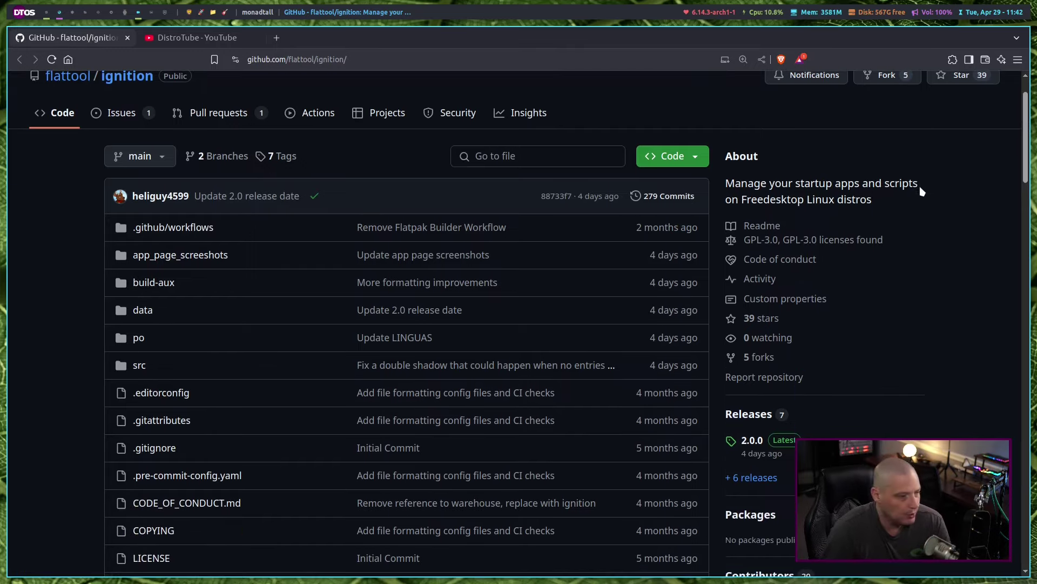
scroll(919, 192, up, 3)
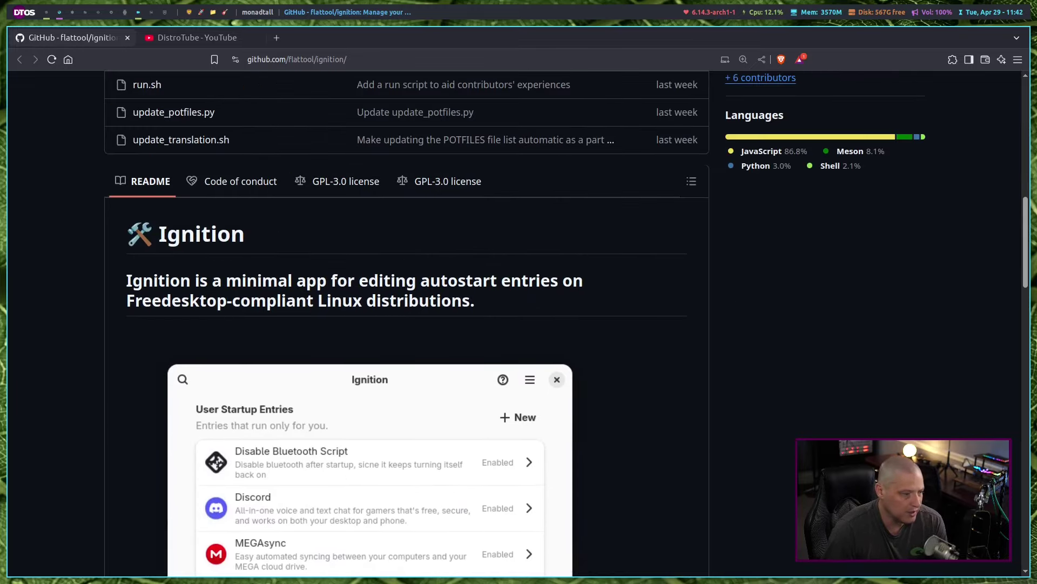
scroll(920, 193, down, 3)
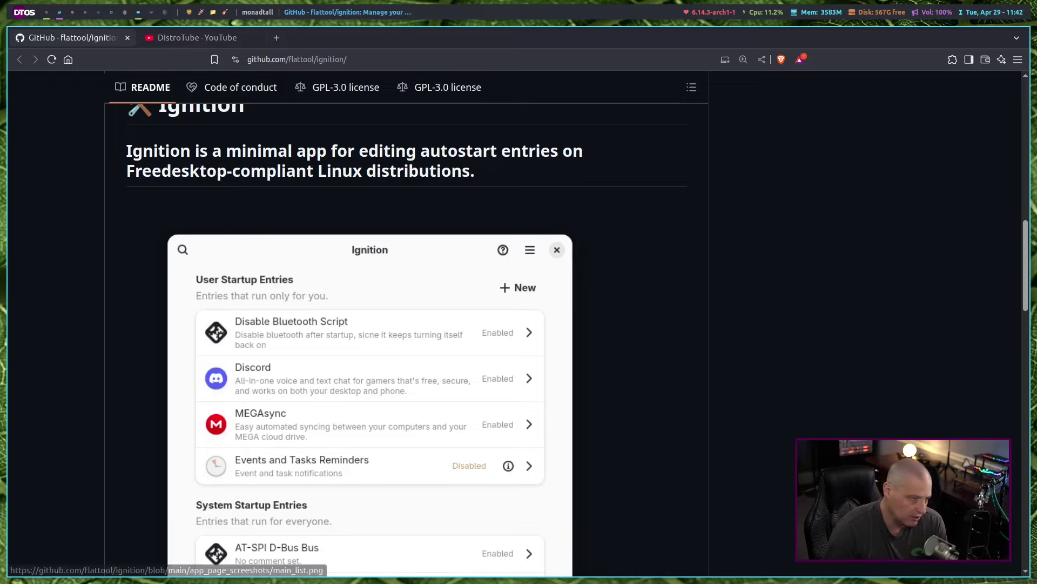
scroll(939, 385, up, 5)
scroll(940, 386, up, 2)
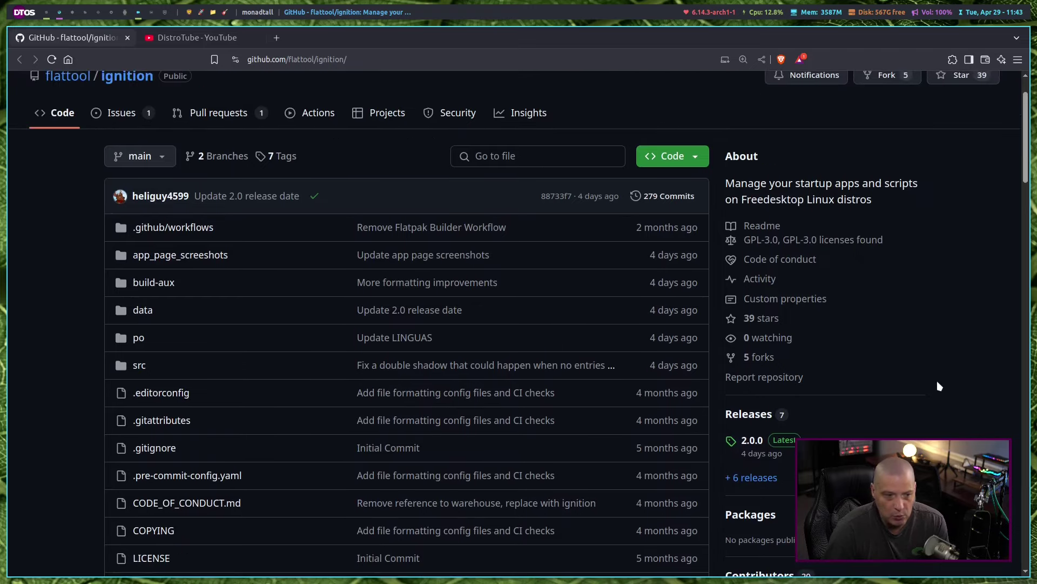
scroll(998, 393, up, 2)
scroll(998, 393, up, 1)
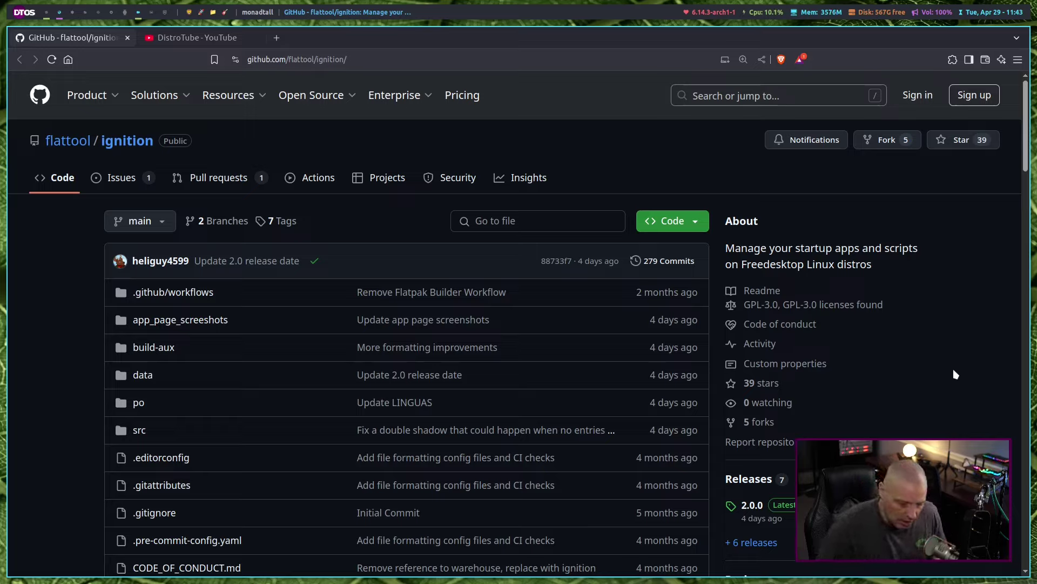
Step: Launch Ignition on the third workspace and turn it into a smaller floating window
key(super+period)
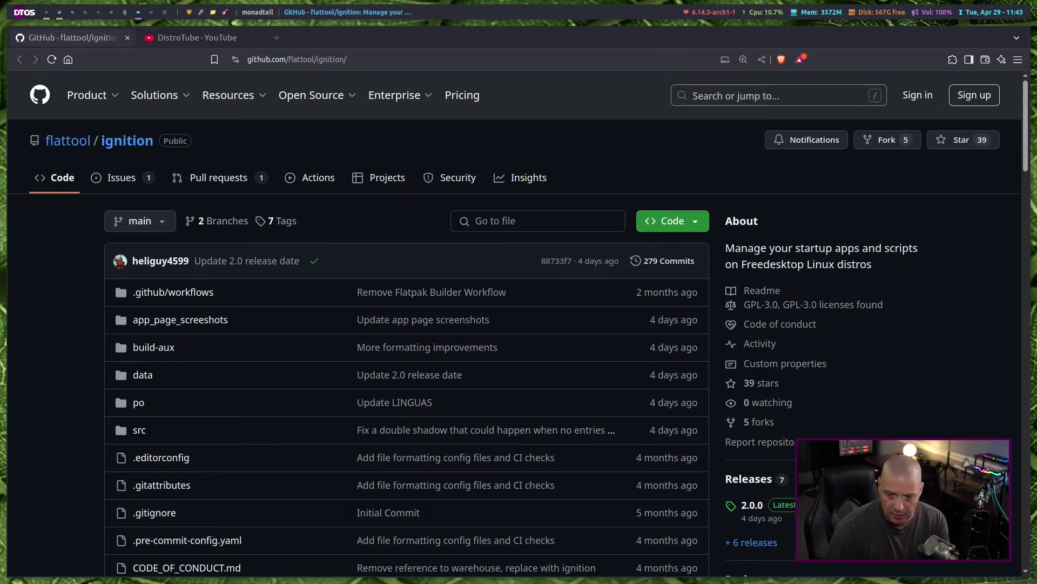
key(super+3)
key(super+shift+Return)
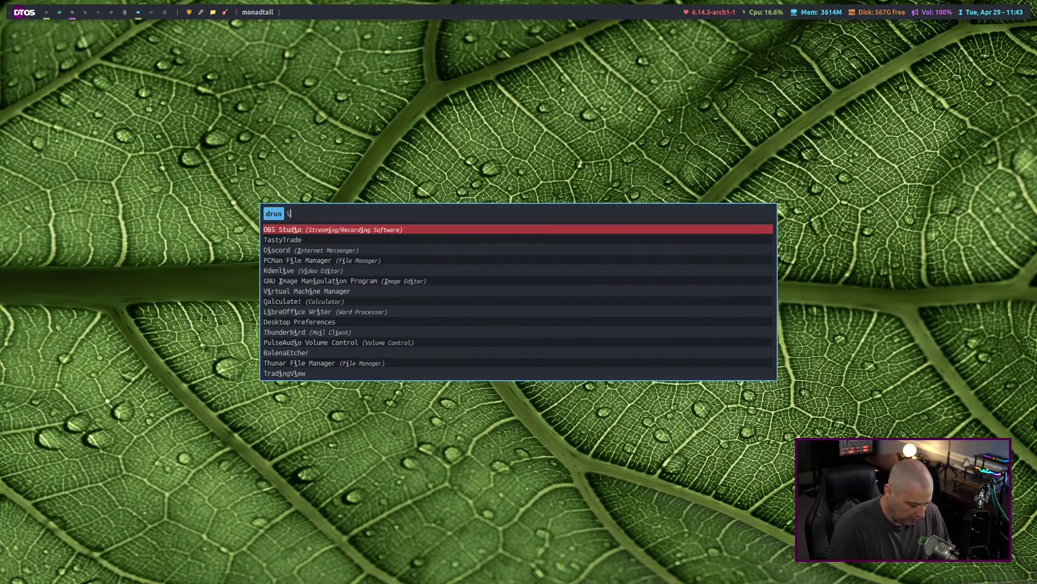
text(igni)
key(Return)
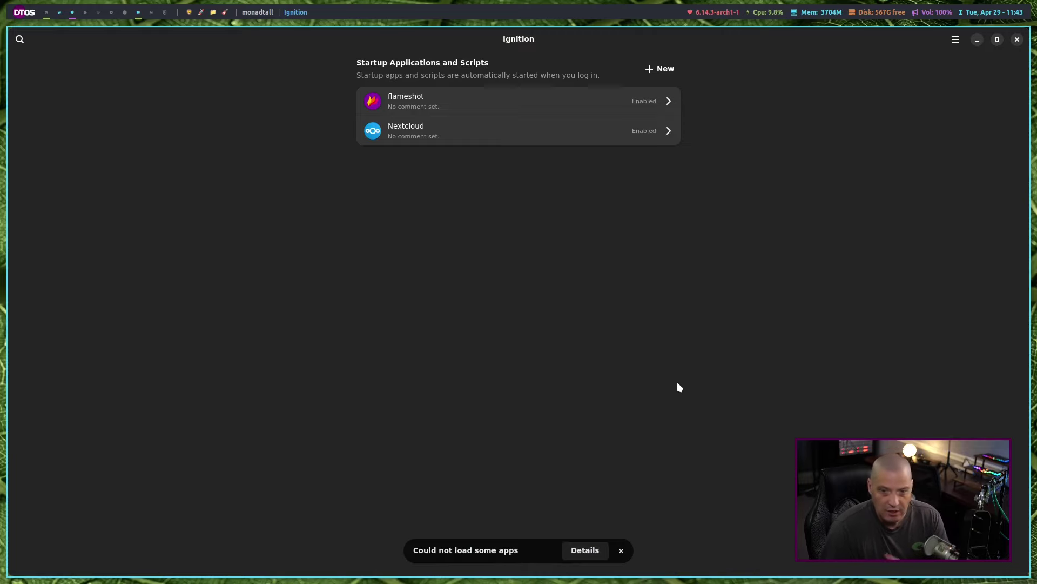
drag(741, 408, 452, 349)
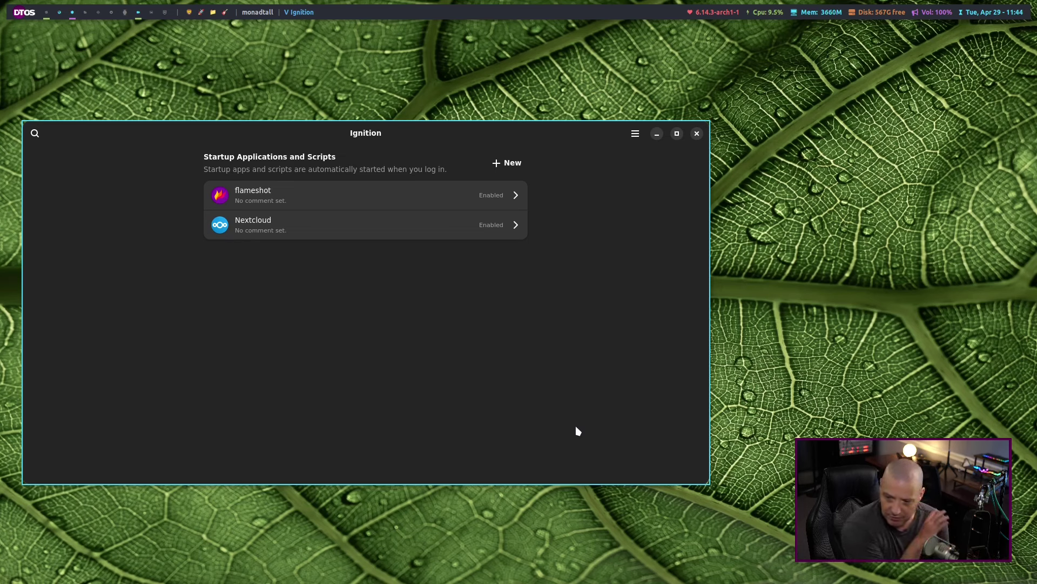
Step: Create a new startup entry for the installed Brave app, keeping its default name, comment and command
click(512, 168)
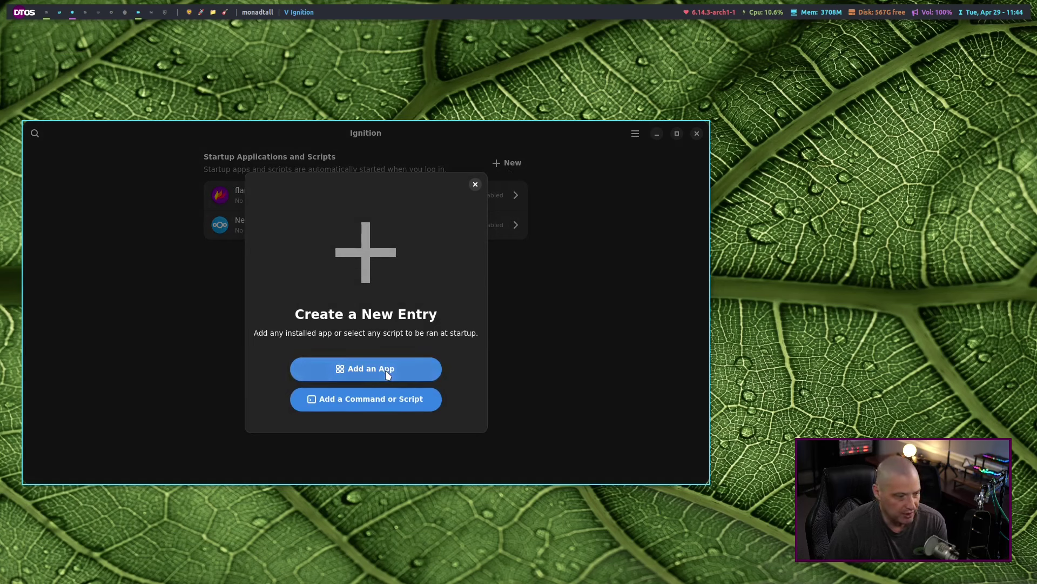
click(430, 375)
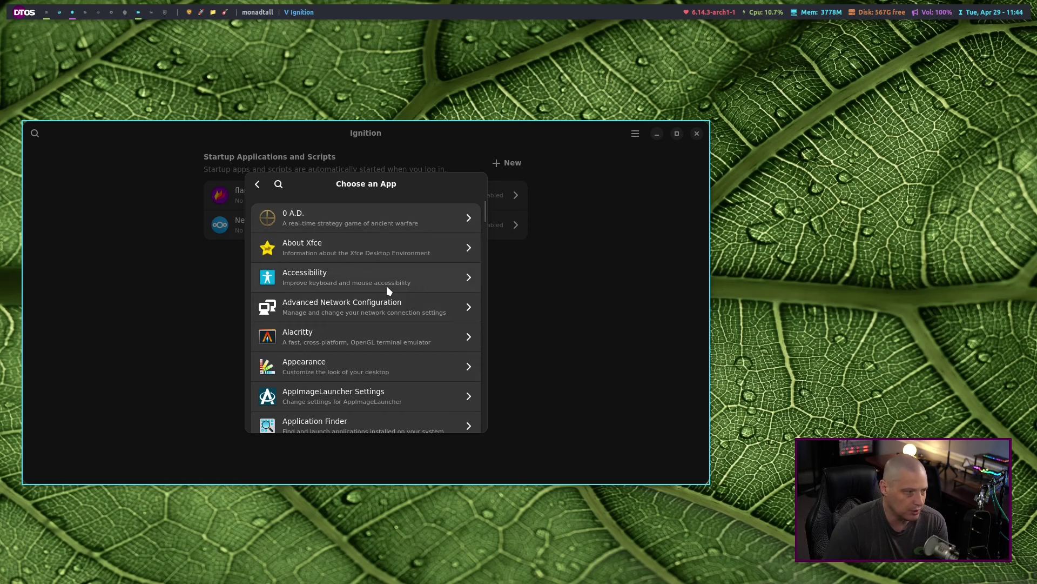
scroll(415, 331, down, 2)
scroll(423, 363, down, 3)
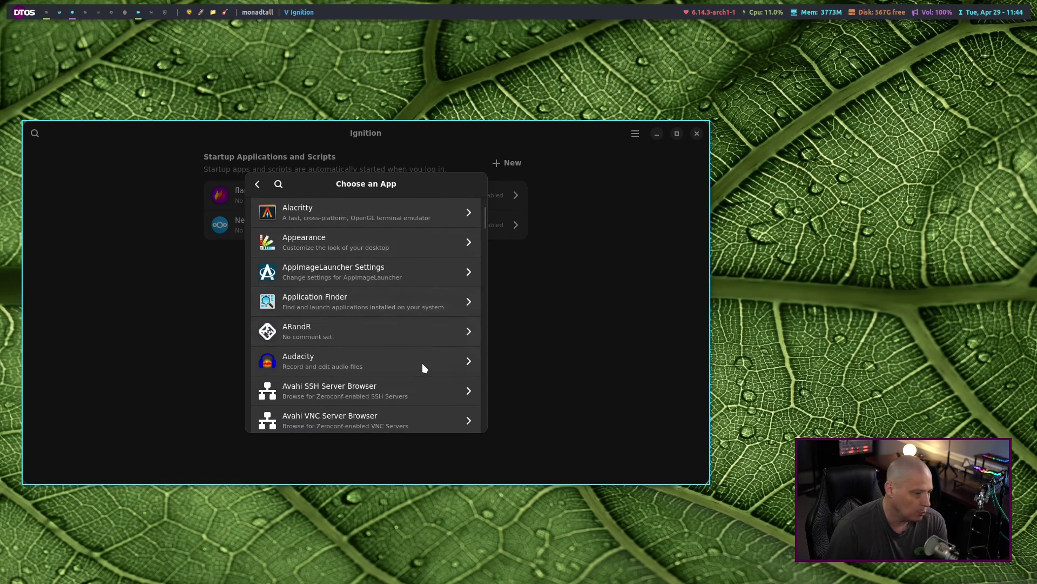
scroll(423, 364, down, 6)
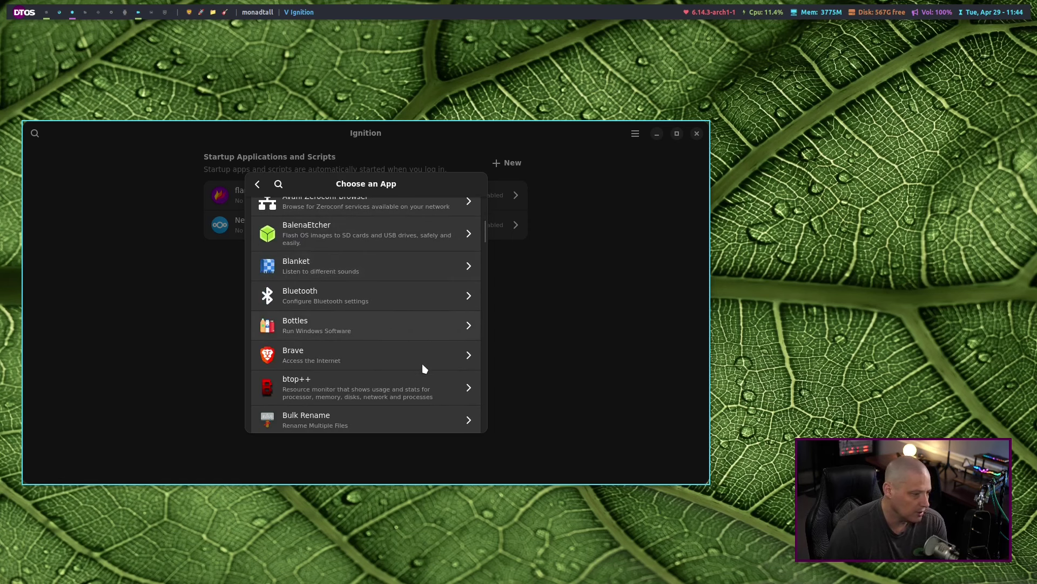
click(358, 357)
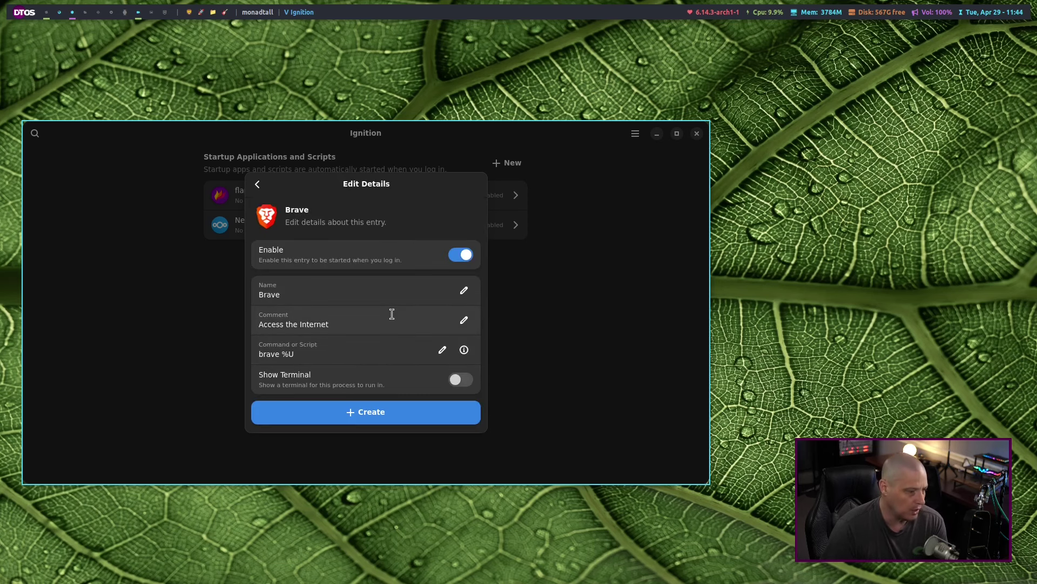
click(373, 416)
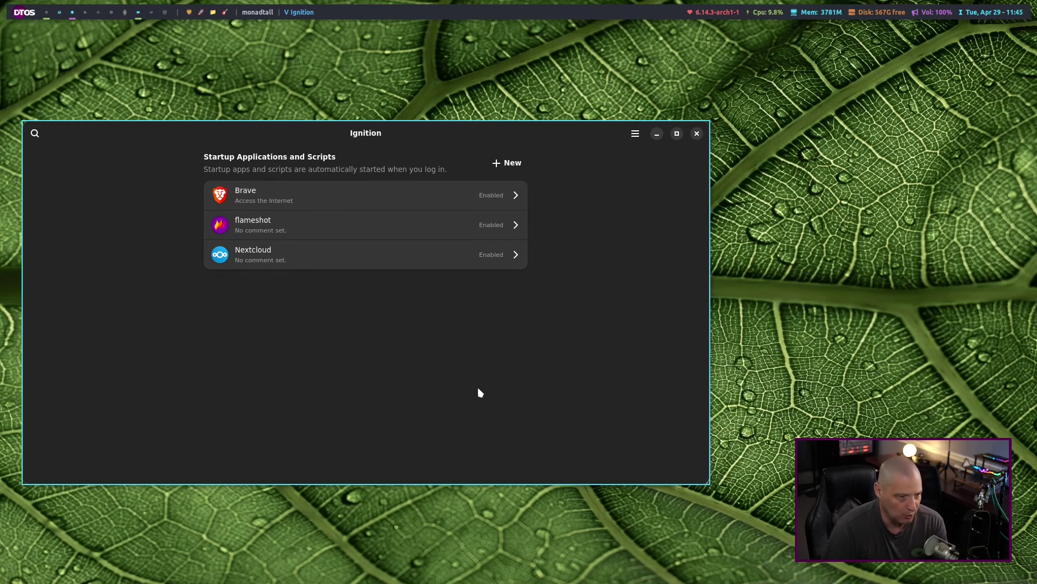
Step: Open PCMan File Manager, tile the Ignition window beside it, and go to the .config/autostart folder in the home directory
key(super+shift+Return)
text(pcman)
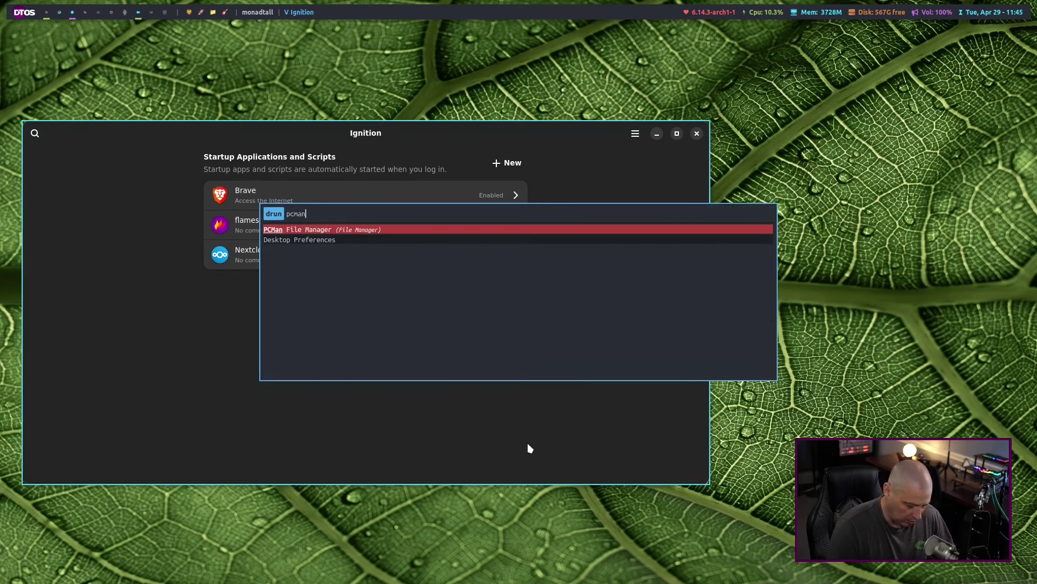
key(Return)
key(super+t)
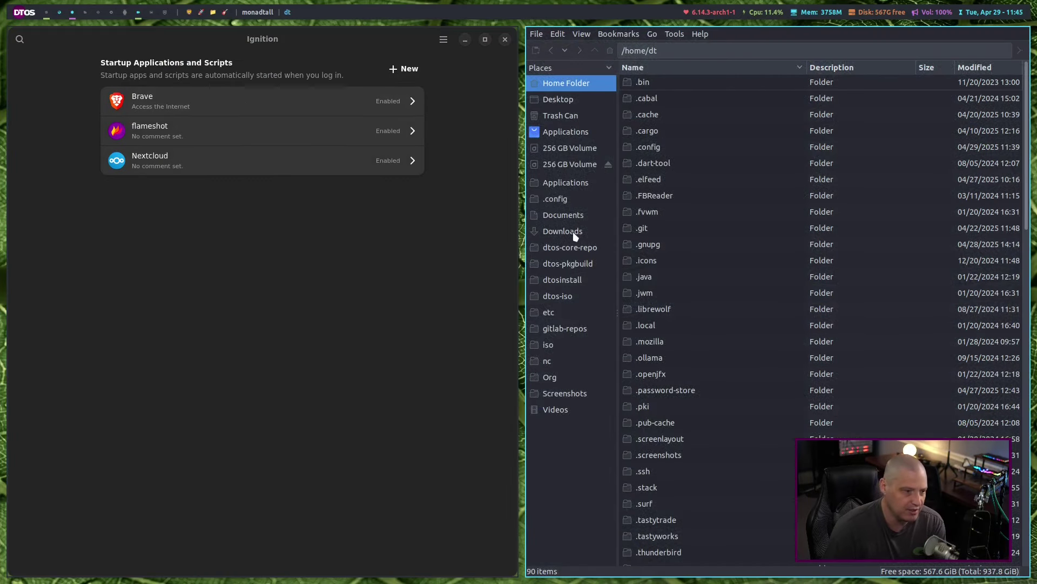
double_click(650, 152)
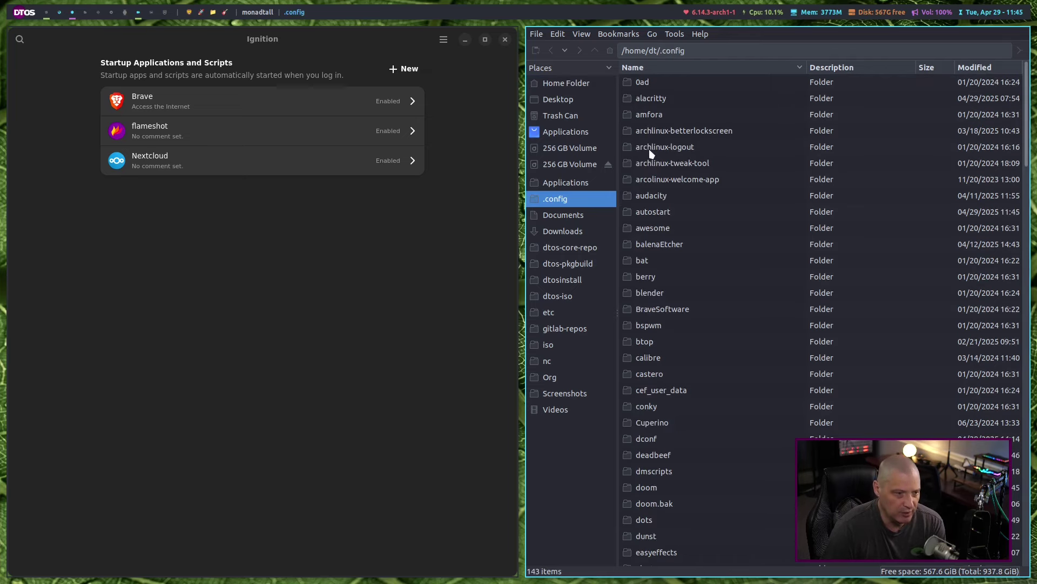
double_click(674, 210)
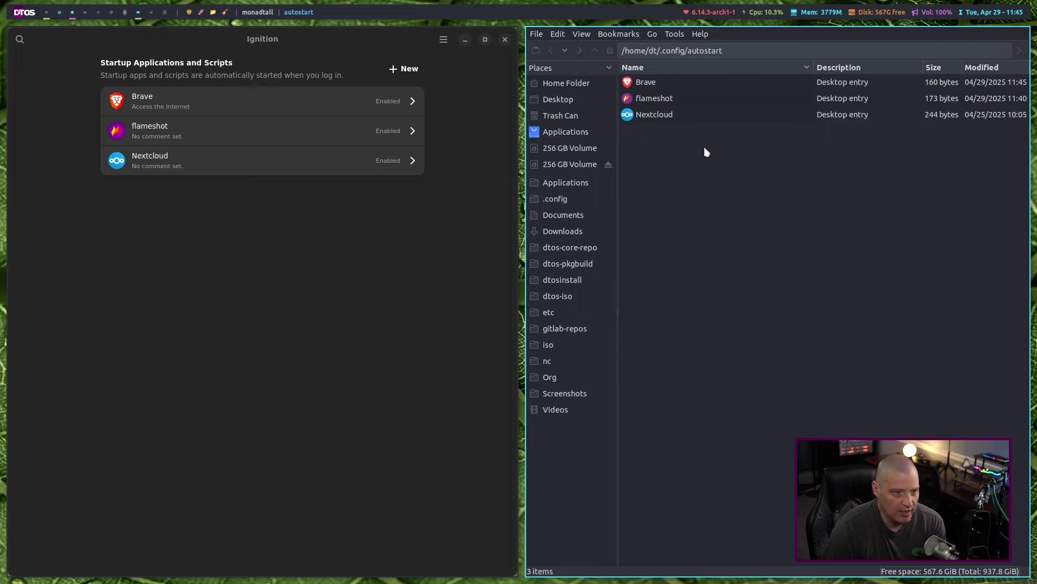